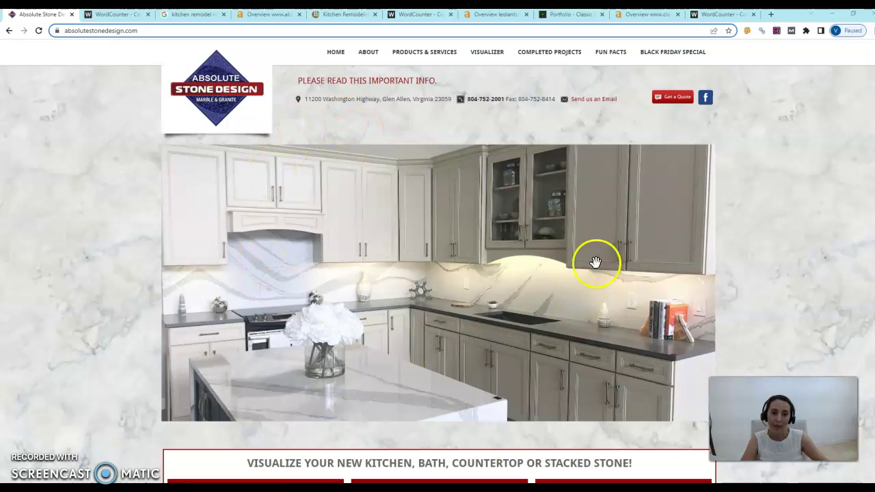
Review the Absolute Stone Design homepage and check the word count of its text in WordCounter.
scroll(596, 253, "down", 2)
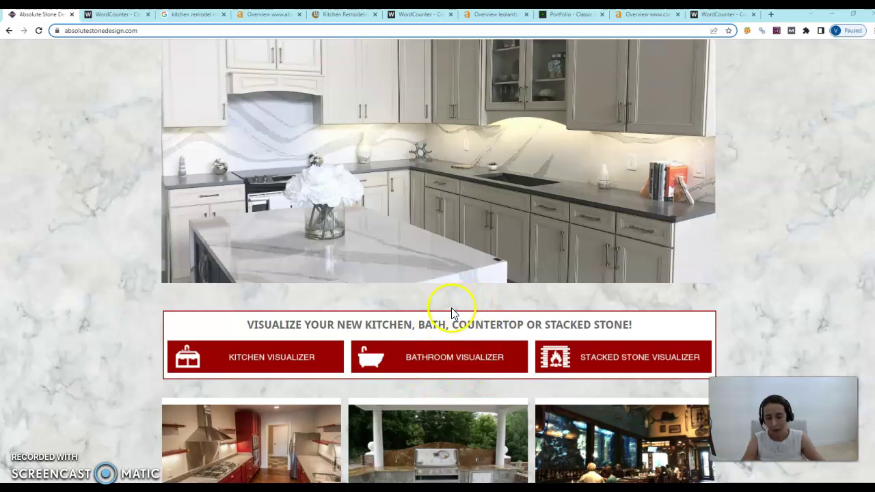
scroll(463, 336, "down", 5)
scroll(463, 336, "up", 8)
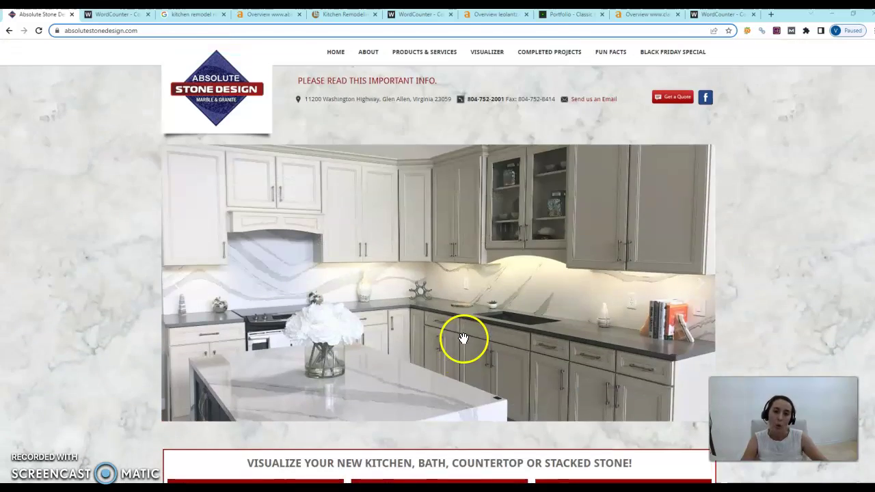
scroll(409, 274, "down", 3)
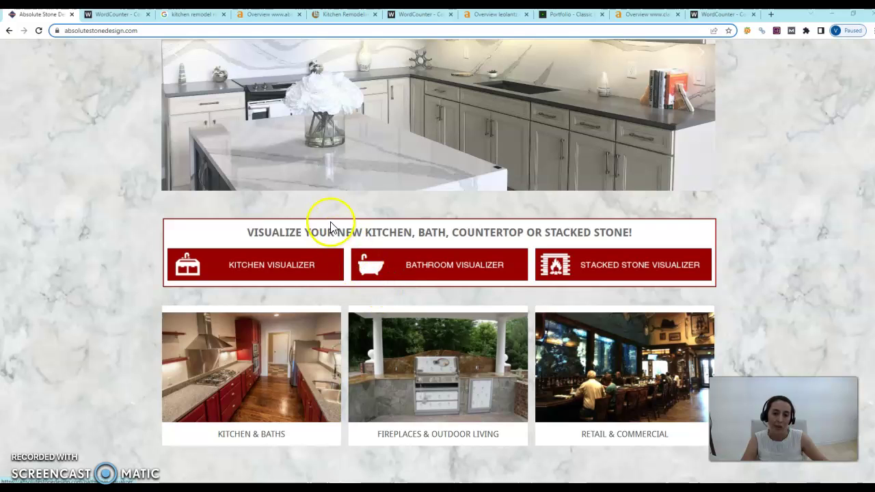
scroll(356, 293, "down", 3)
scroll(348, 294, "up", 6)
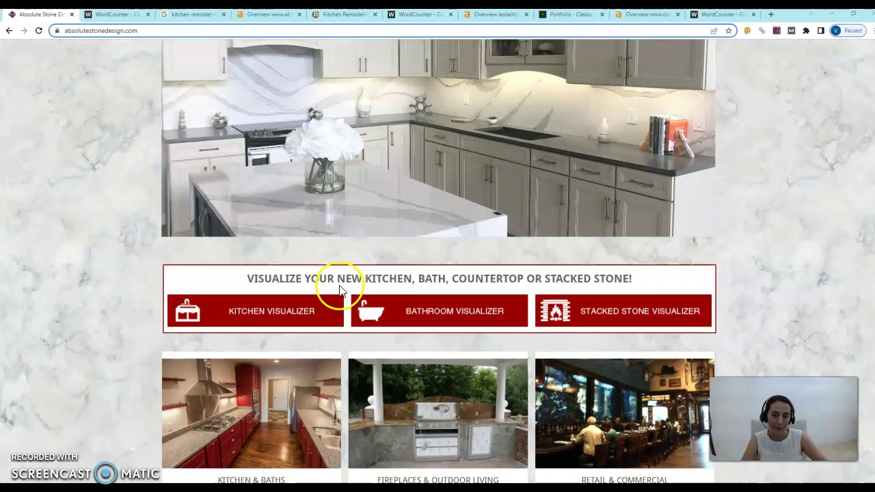
left_click(112, 14)
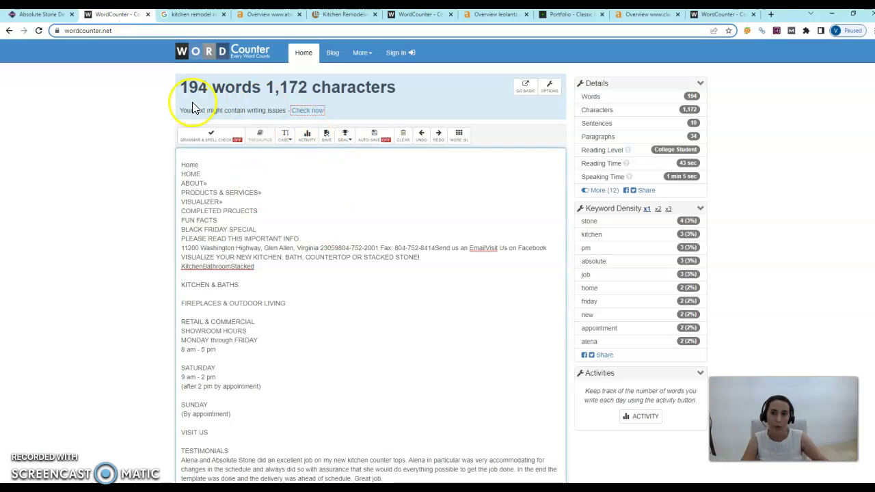
left_click(42, 14)
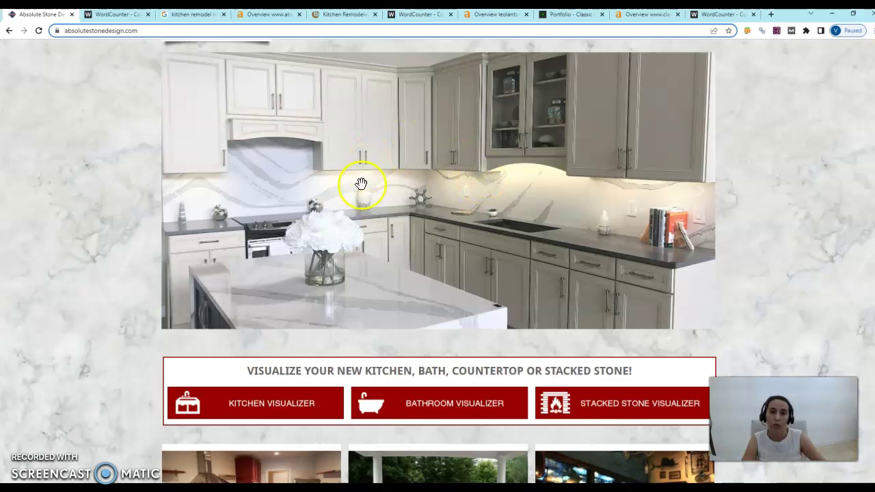
Look through the leolantz.com homepage content and check its word count in WordCounter.
left_click(347, 14)
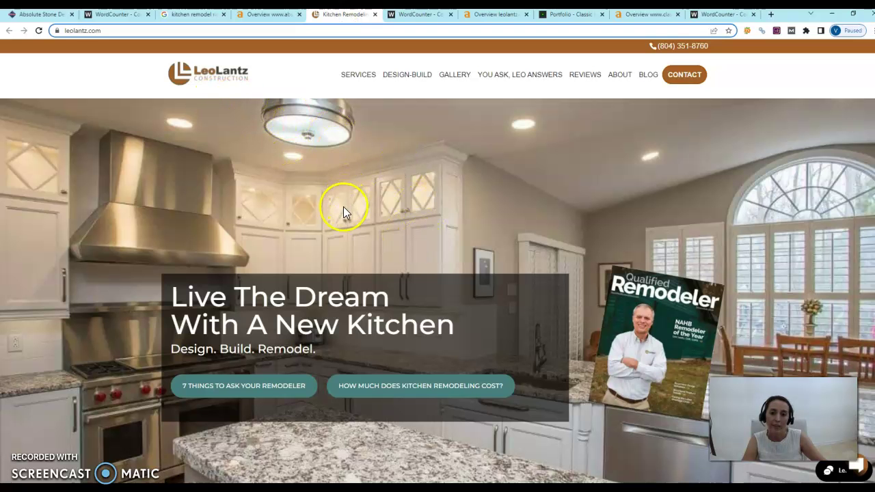
scroll(388, 162, "down", 3)
scroll(387, 157, "up", 3)
scroll(401, 251, "down", 15)
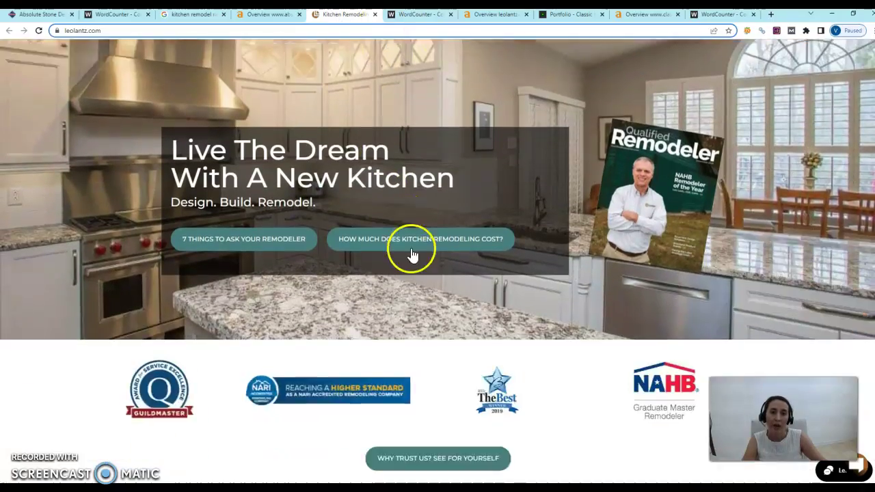
scroll(427, 323, "down", 10)
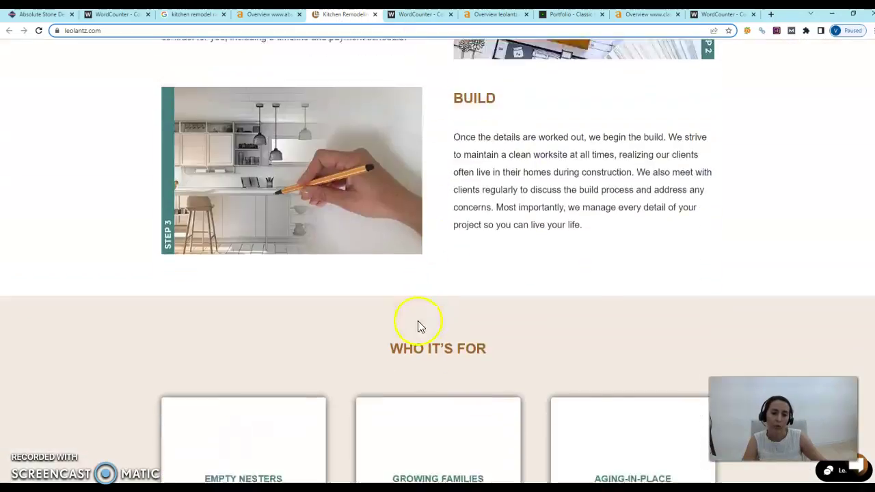
left_click(410, 14)
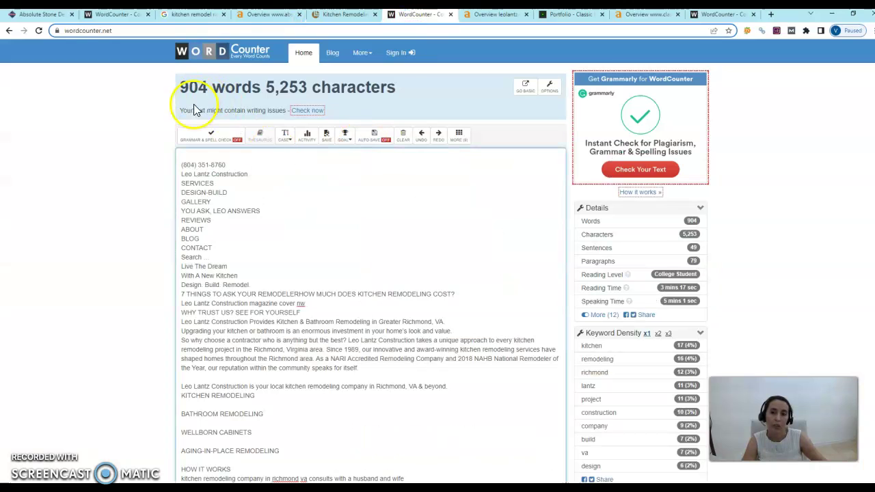
Look through the Classic Kitchens of Virginia portfolio page to its footer and check its word count in WordCounter.
left_click(564, 14)
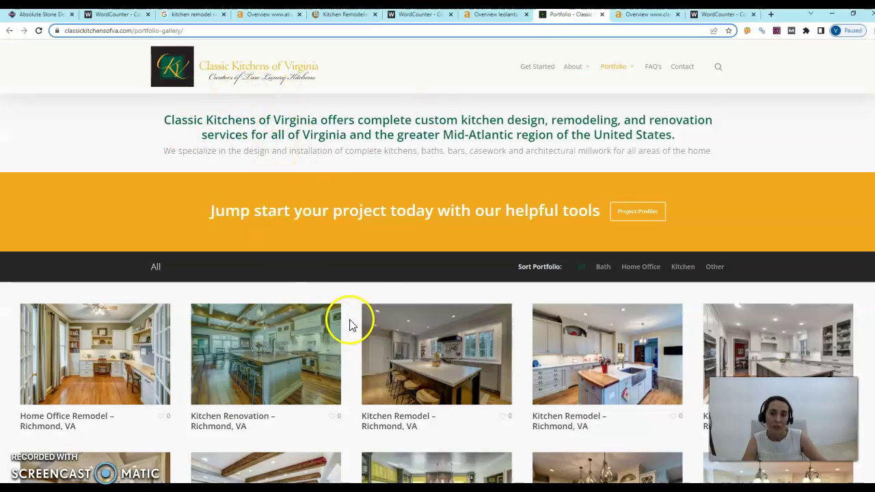
scroll(380, 314, "down", 12)
scroll(369, 402, "down", 15)
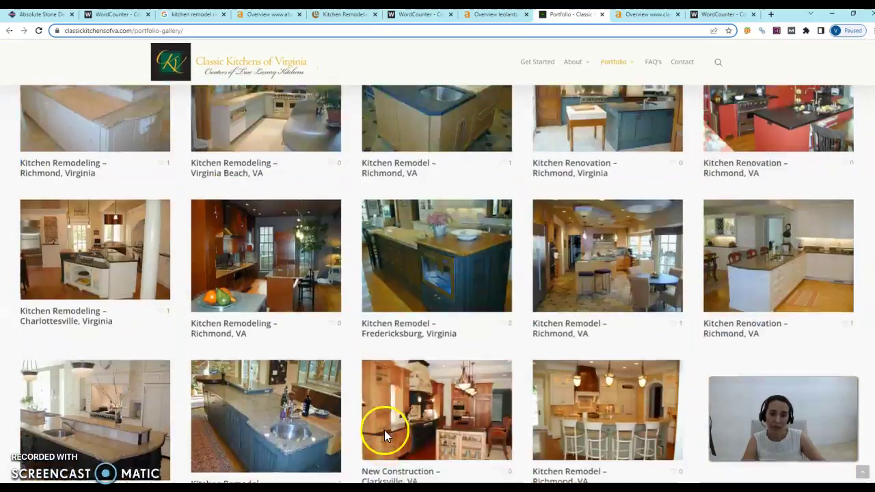
scroll(574, 205, "down", 5)
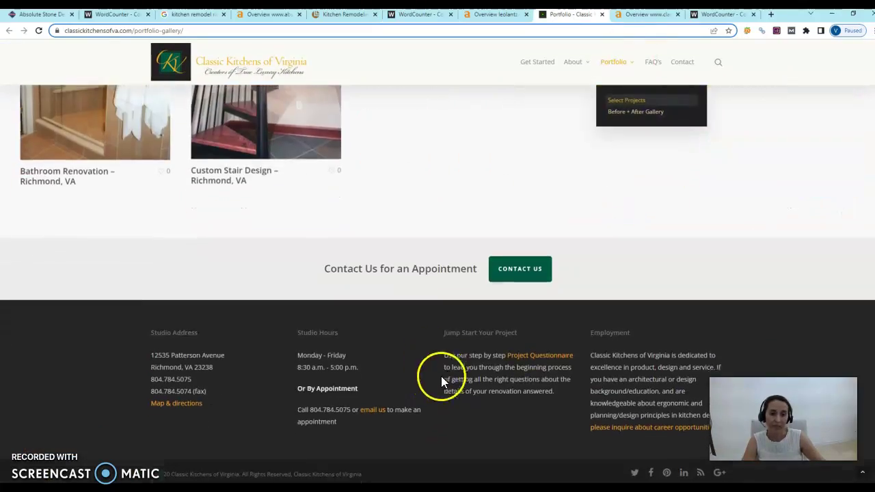
left_click(643, 14)
left_click(721, 14)
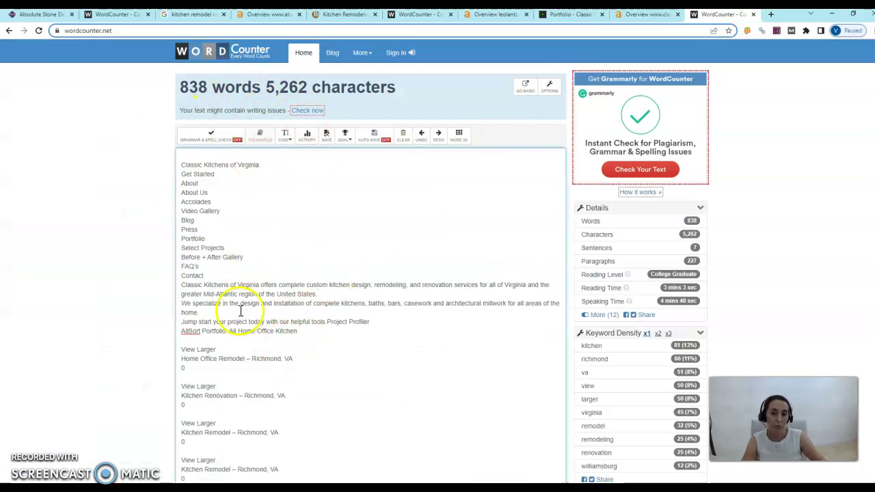
Revisit the Absolute Stone Design homepage and examine the Google results for "kitchen remodel richmond va".
left_click(40, 14)
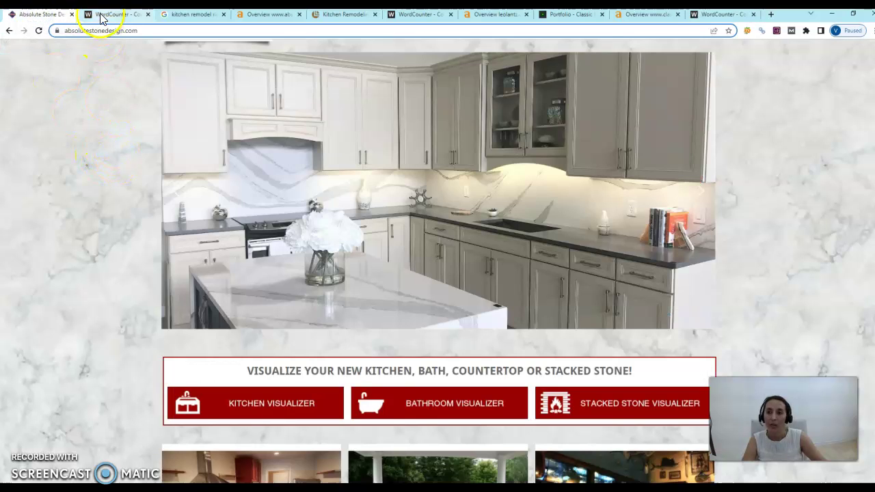
left_click(192, 15)
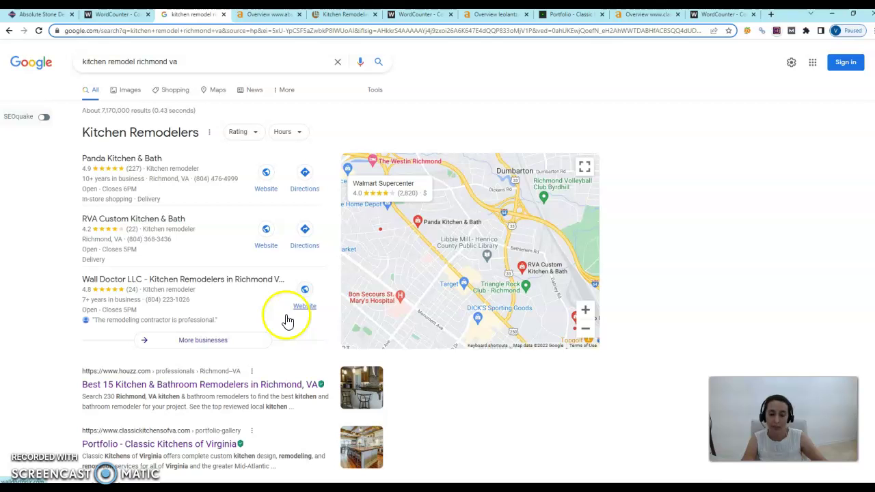
scroll(191, 245, "down", 2)
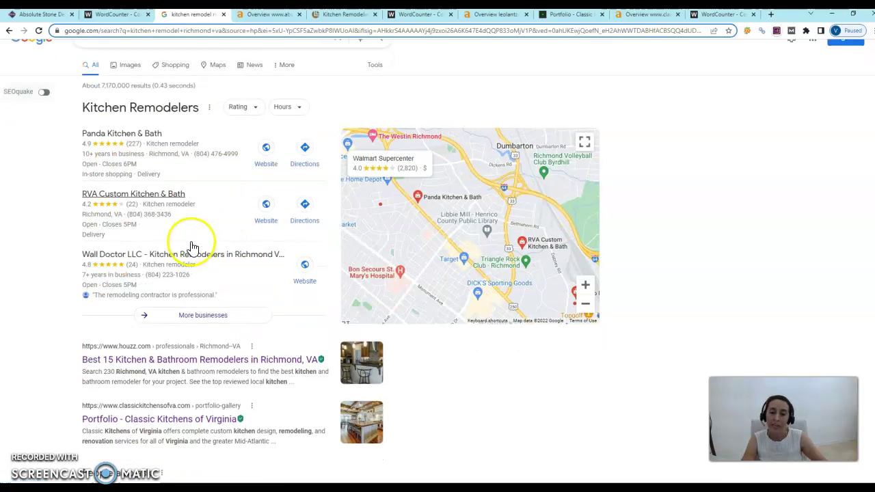
scroll(176, 291, "down", 1)
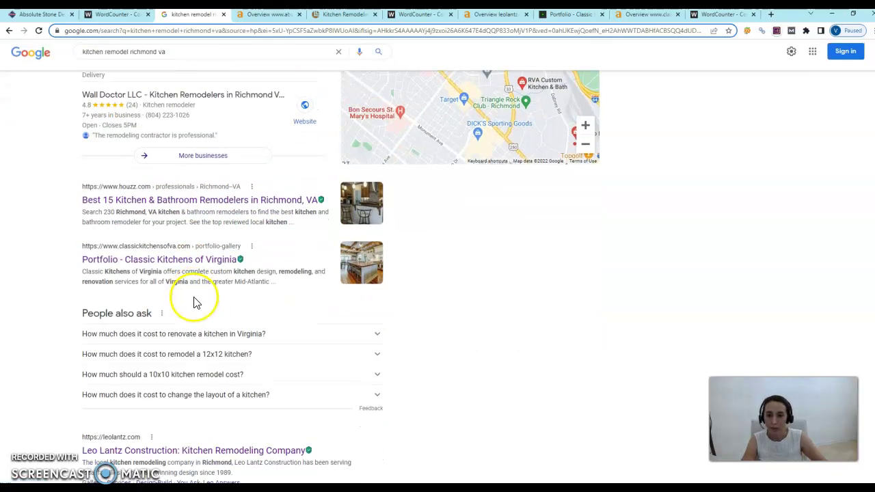
left_click(253, 264)
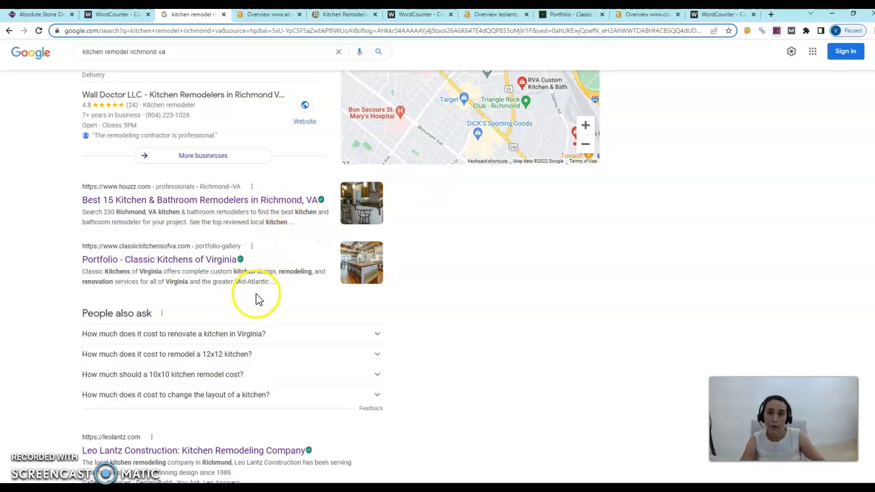
Compare the Ahrefs overviews of absolutestonedesign.com, leolantz.com and the classickitchensofva.com portfolio gallery.
left_click(262, 17)
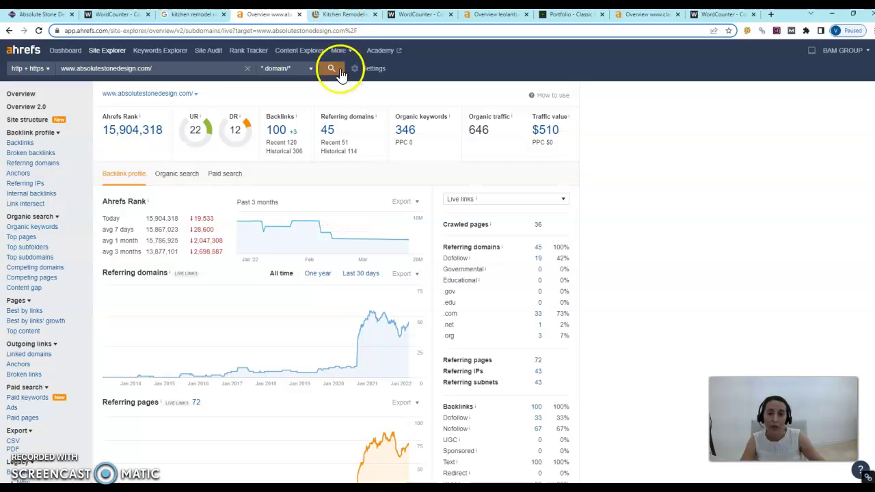
left_click(341, 14)
scroll(336, 164, "up", 5)
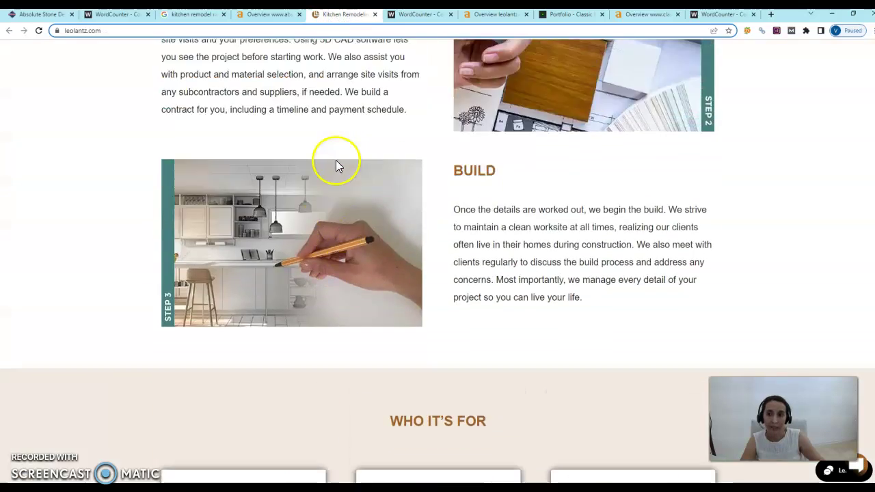
scroll(336, 164, "up", 10)
left_click(485, 14)
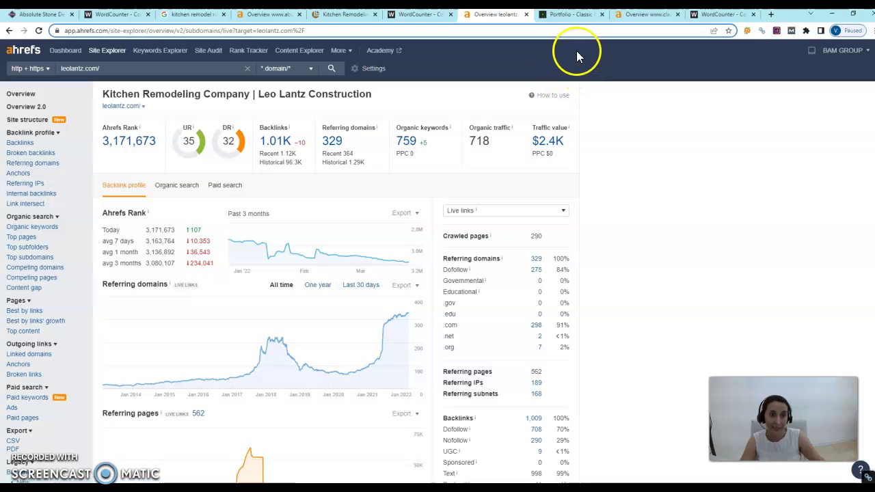
left_click(569, 15)
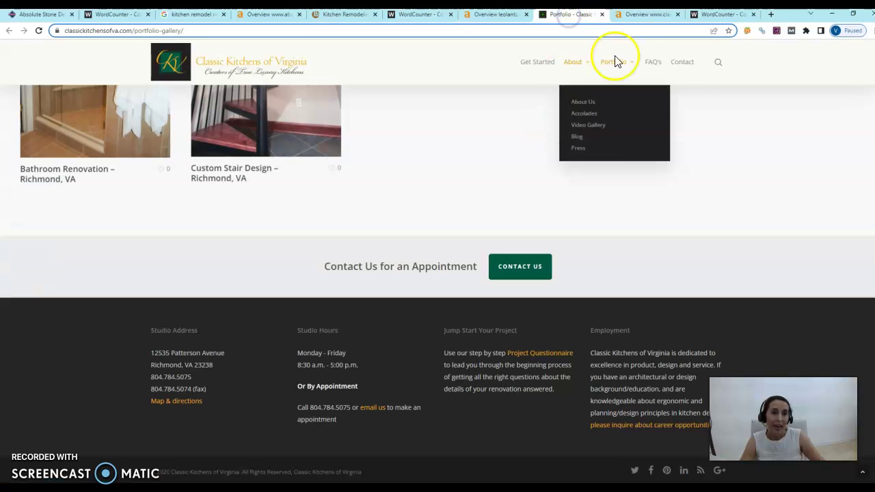
left_click(626, 13)
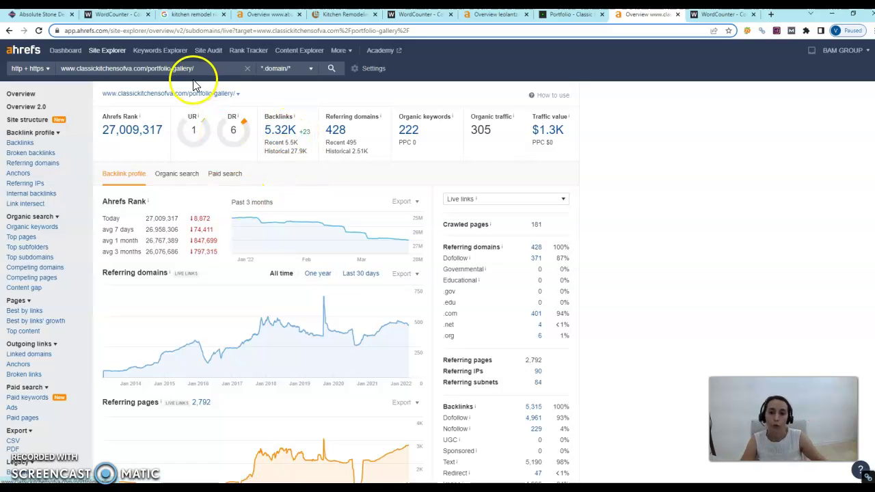
Open the Ahrefs organic keywords report for absolutestonedesign.com and sort it by traffic, highest first.
left_click(255, 15)
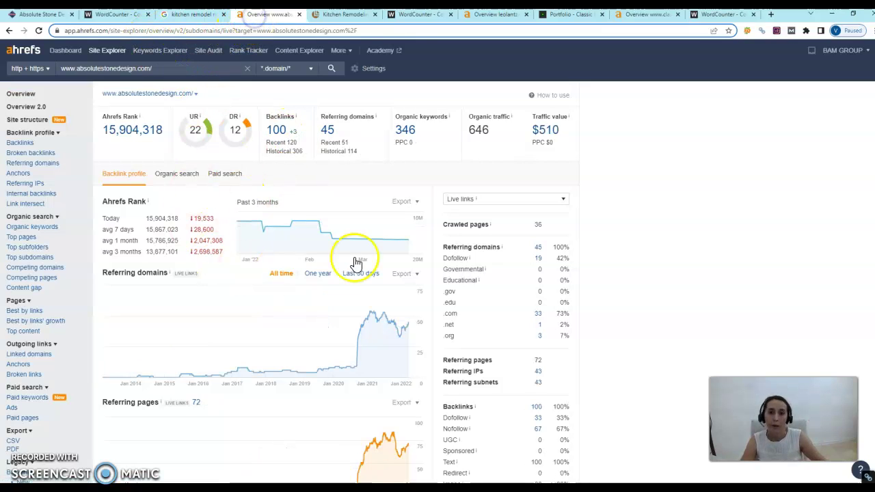
left_click(406, 145)
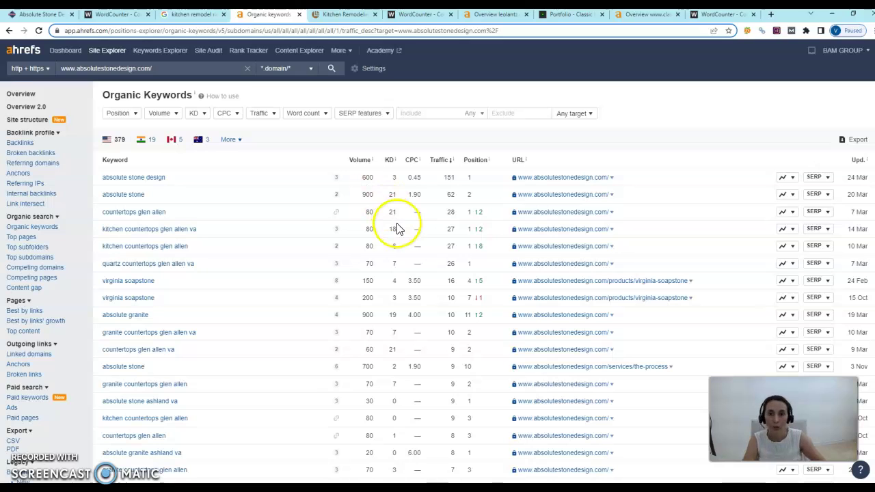
mouse_move(340, 303)
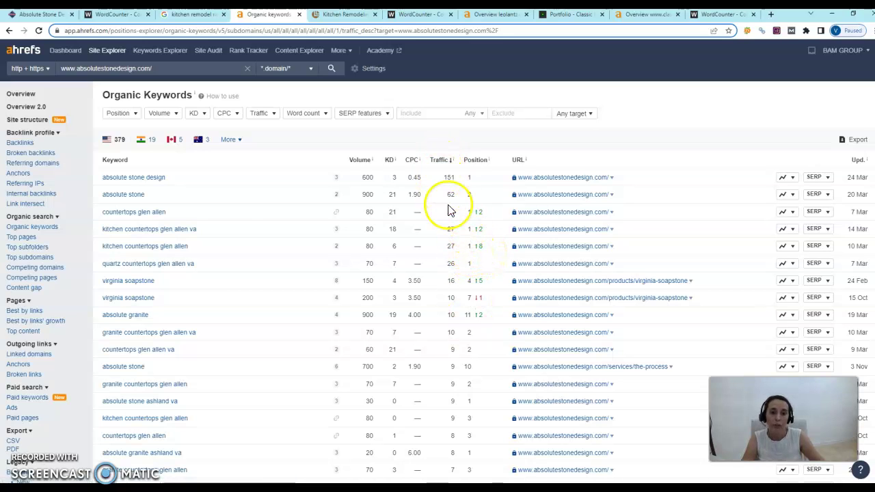
left_click(441, 161)
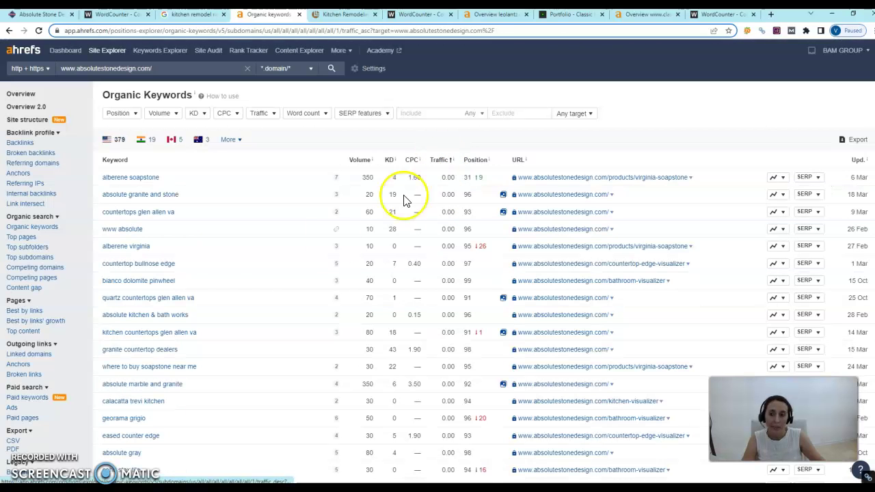
left_click(441, 160)
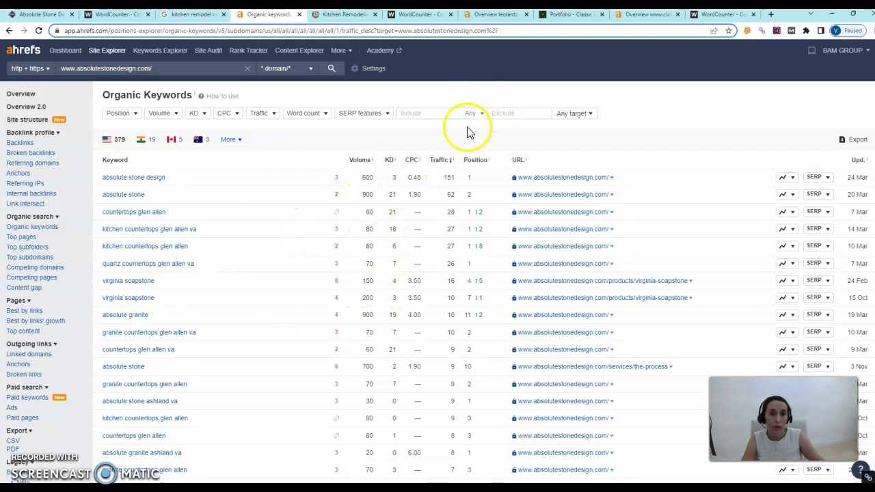
Open the organic keywords report for leolantz.com and sort it by traffic in descending order.
left_click(491, 15)
left_click(406, 145)
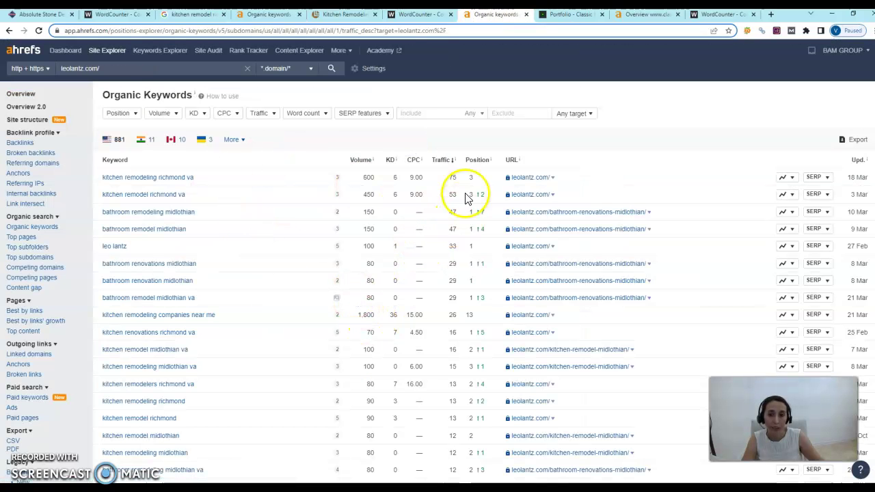
left_click(448, 161)
left_click(443, 160)
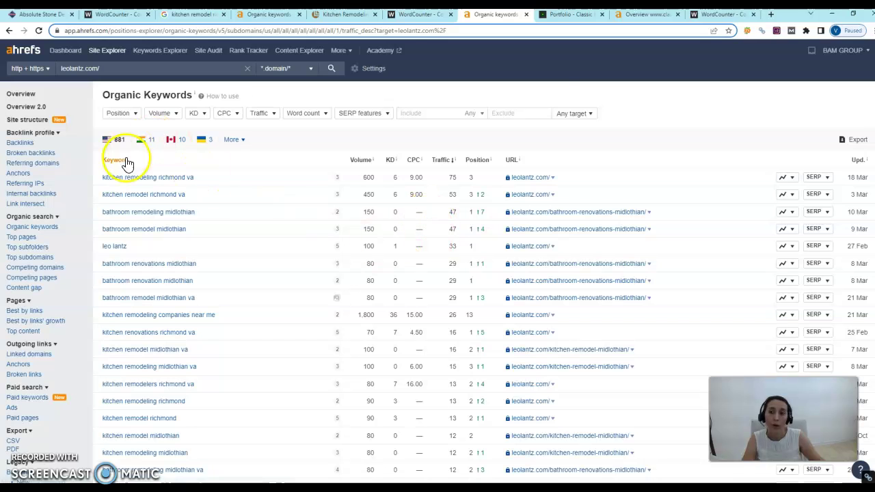
Open the organic keywords report for classickitchensofva.com and sort its keywords by traffic in descending order.
left_click(640, 15)
left_click(417, 133)
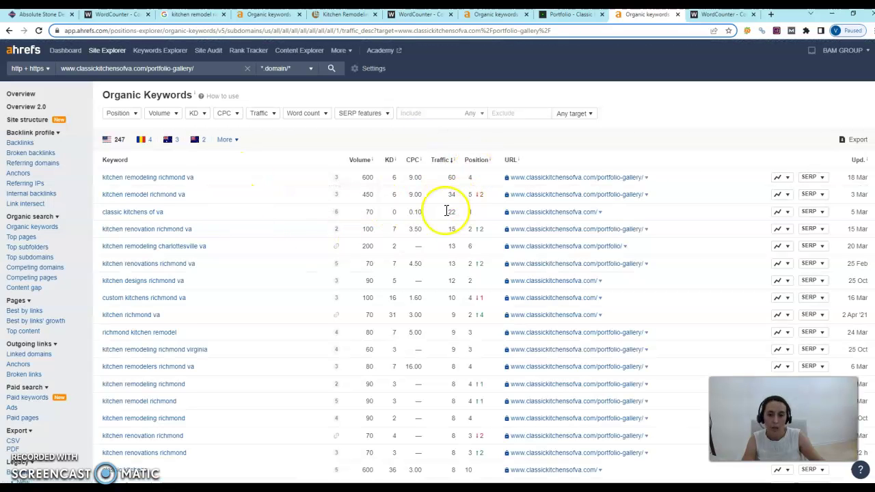
left_click(449, 160)
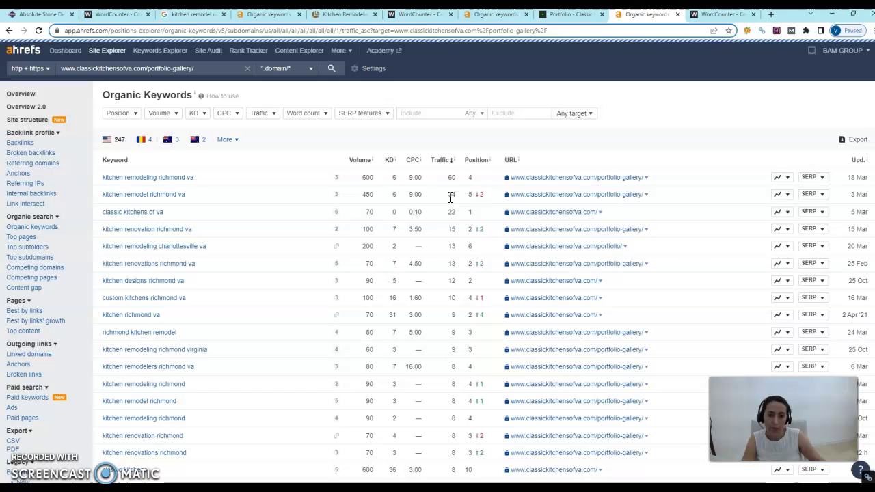
left_click(441, 162)
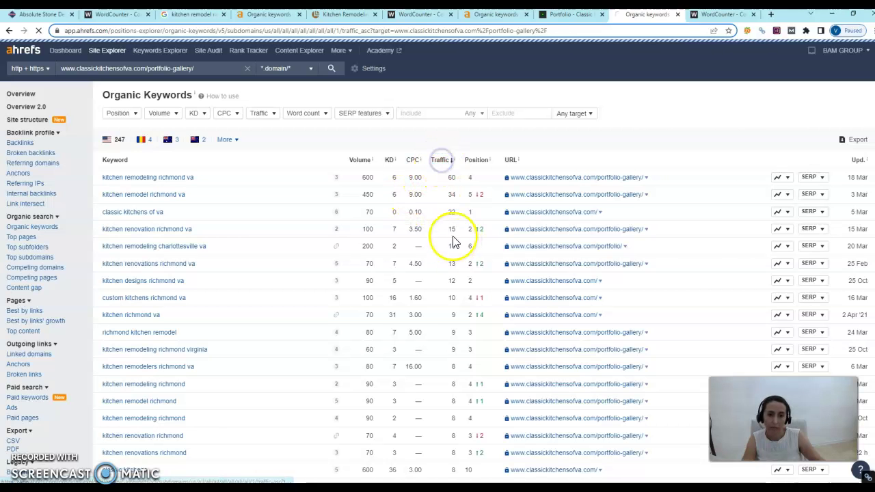
left_click(441, 161)
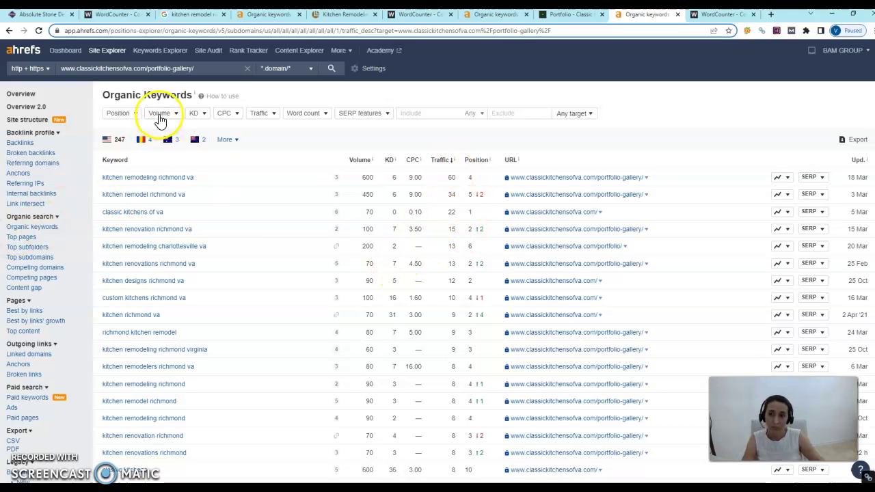
Return to the Absolute Stone Design homepage, switch to the presentation, and advance through the closing thank-you and contact slides.
left_click(54, 14)
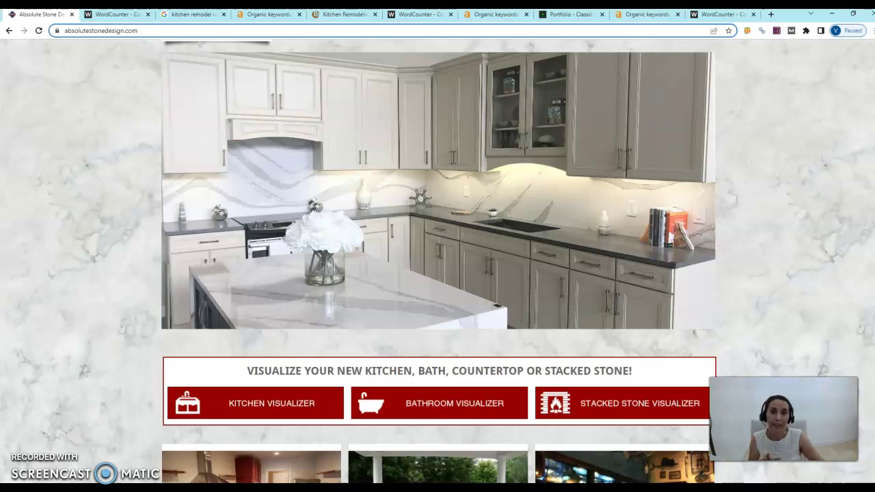
key("alt+Tab")
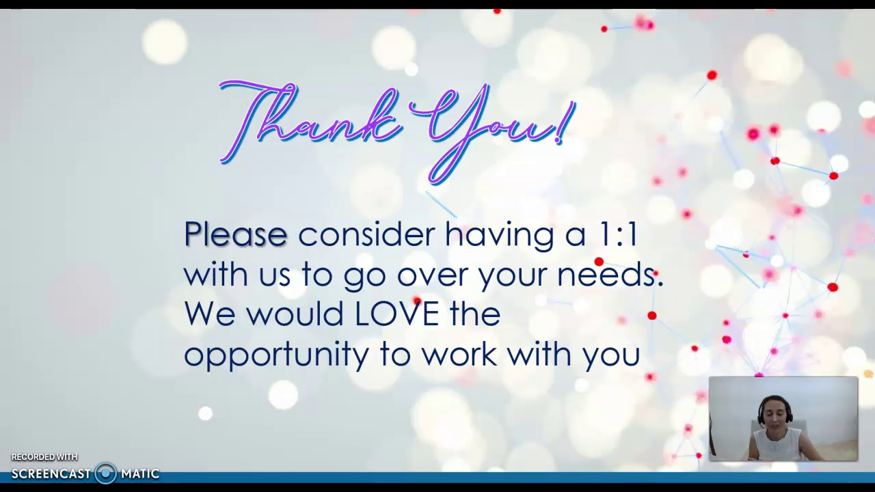
left_click(385, 306)
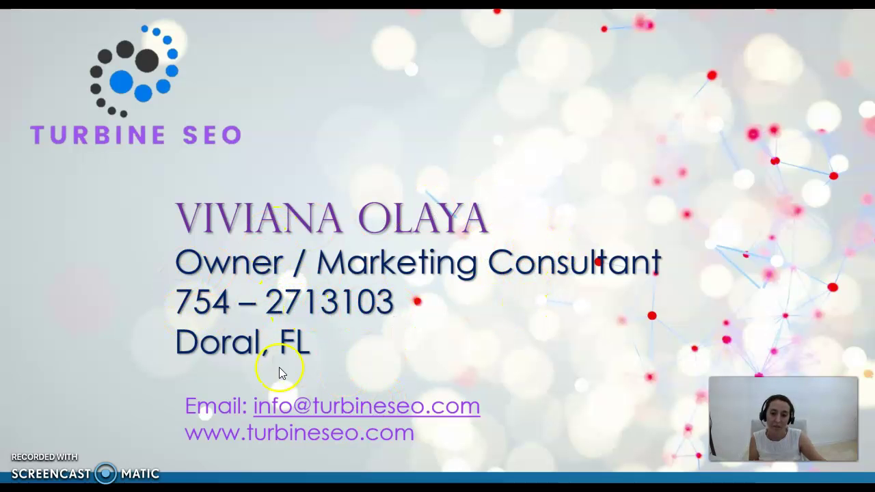
left_click(443, 316)
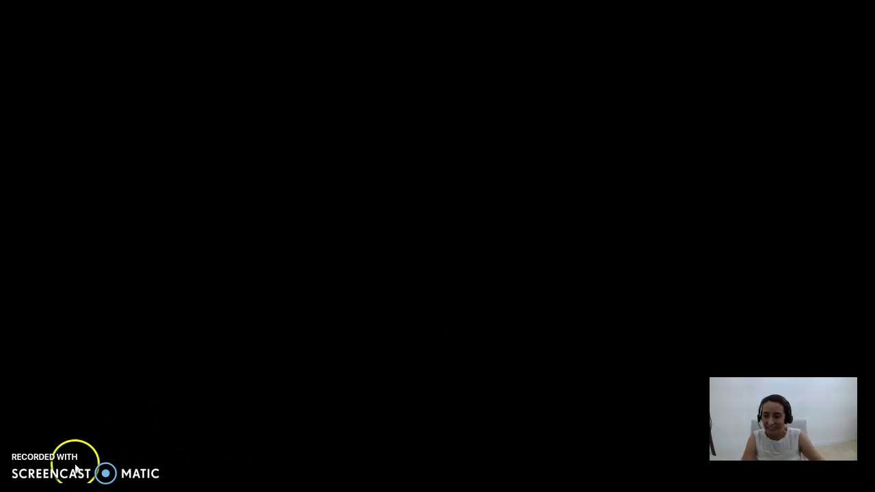